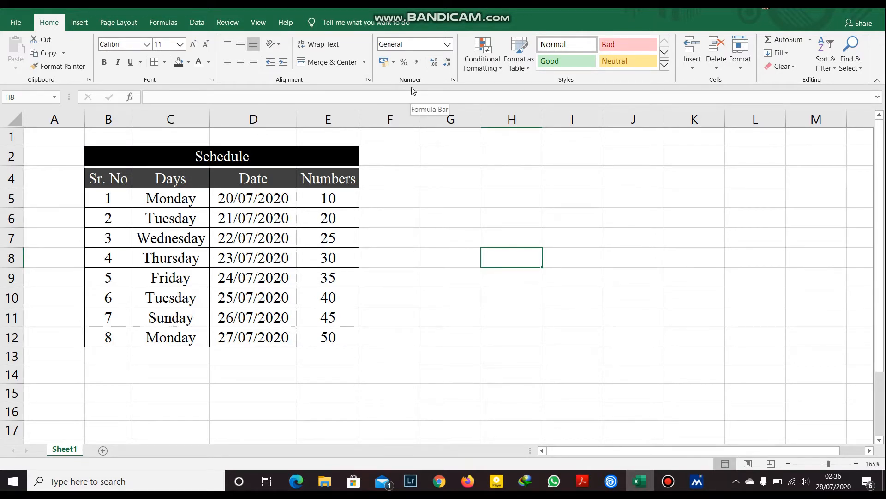
click(496, 62)
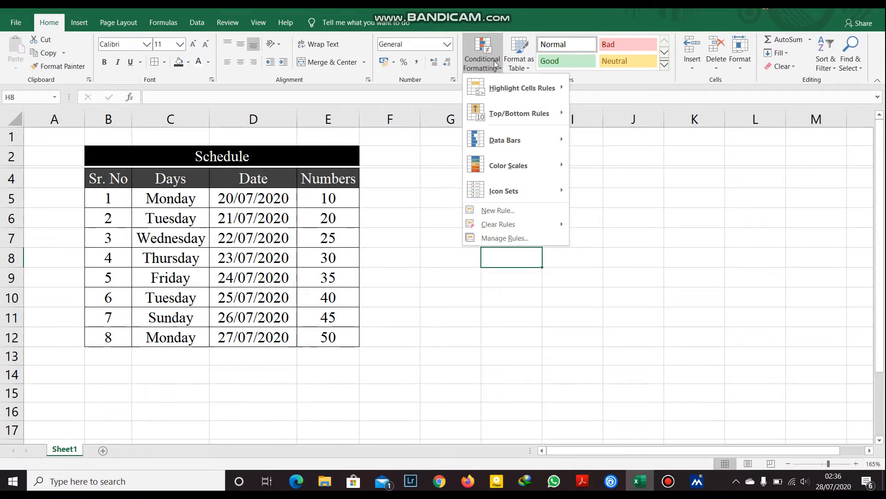
mouse_move(493, 78)
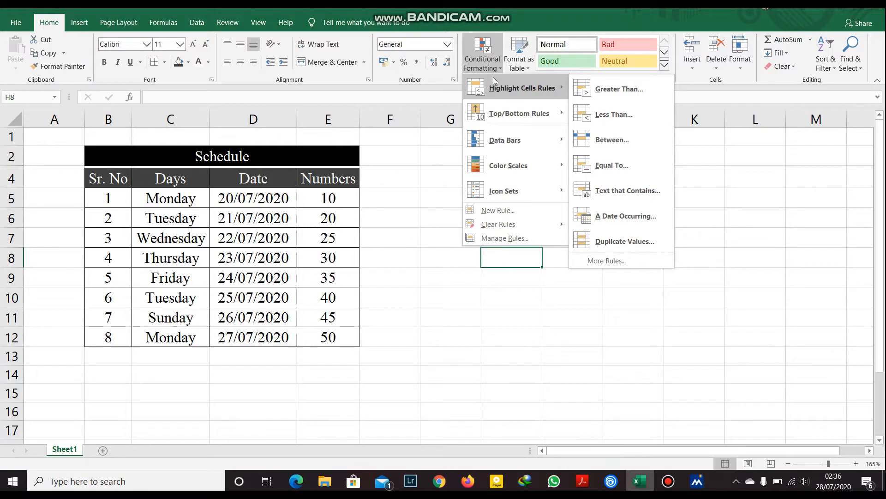
mouse_move(519, 118)
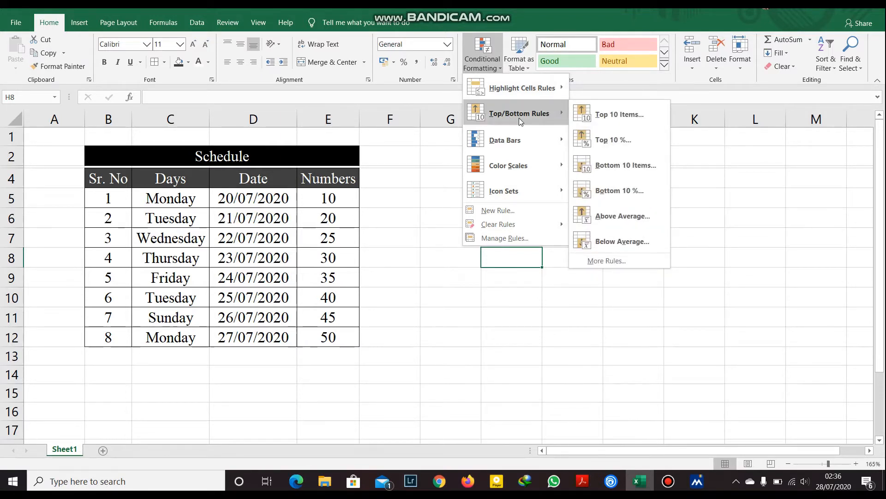
mouse_move(529, 225)
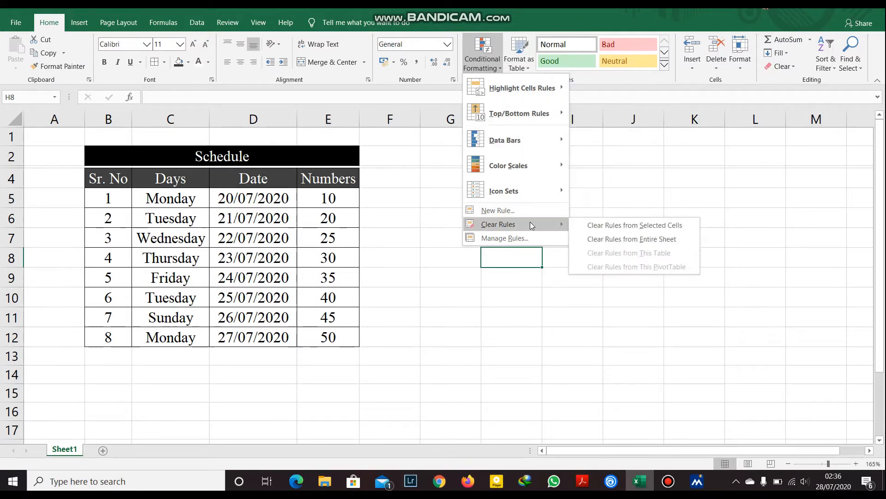
mouse_move(497, 138)
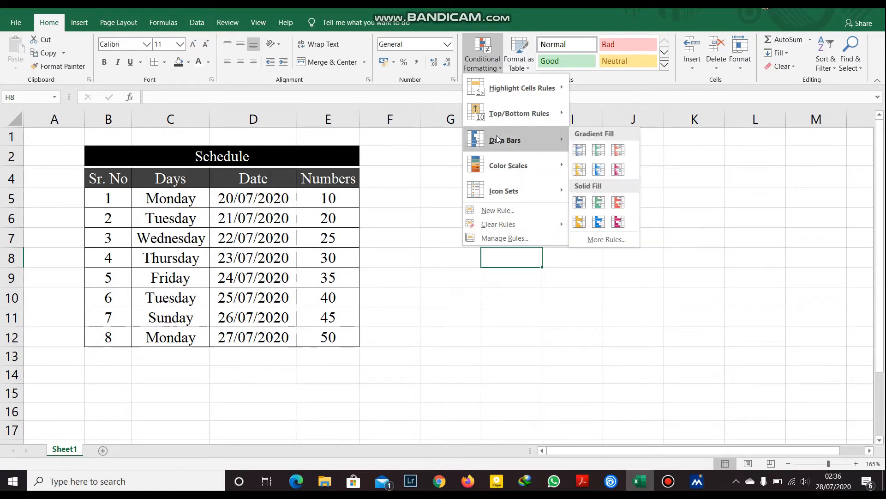
click(441, 171)
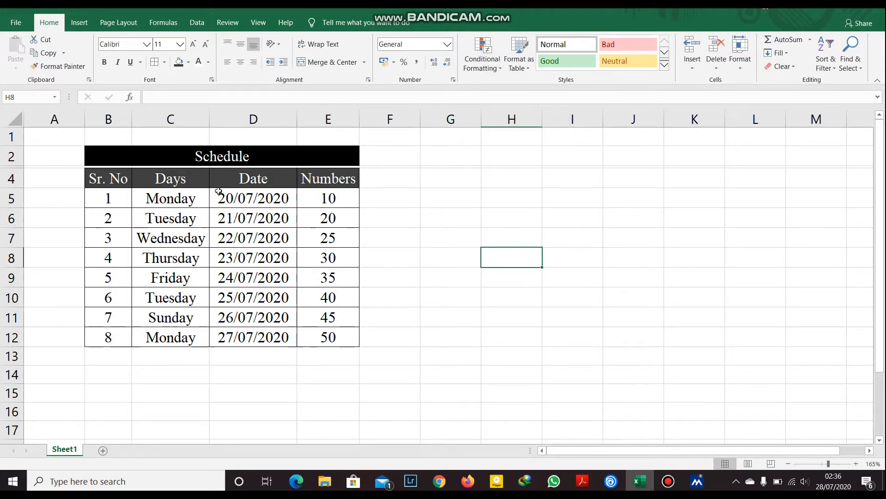
Highlight Sr. No values in B5:B12 that are greater than 5 with Light Red Fill with Dark Red Text
drag(119, 203, 115, 337)
click(481, 63)
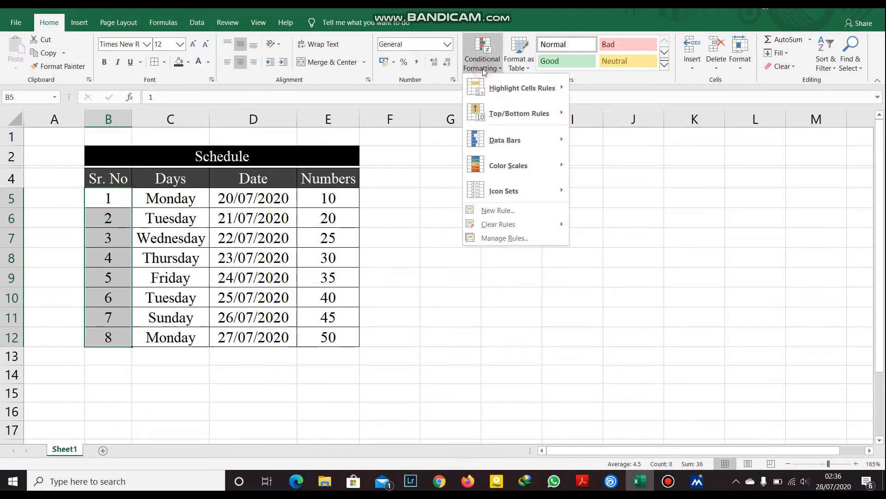
mouse_move(512, 87)
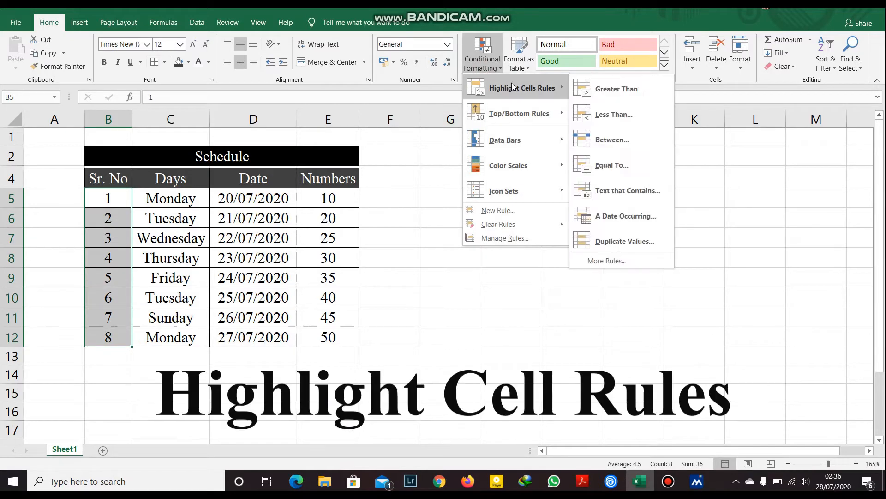
click(615, 88)
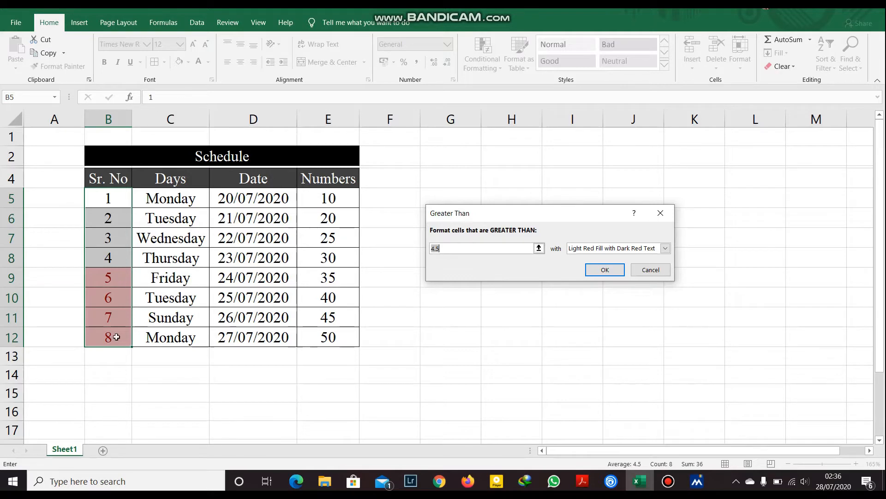
key(BackSpace)
text(5)
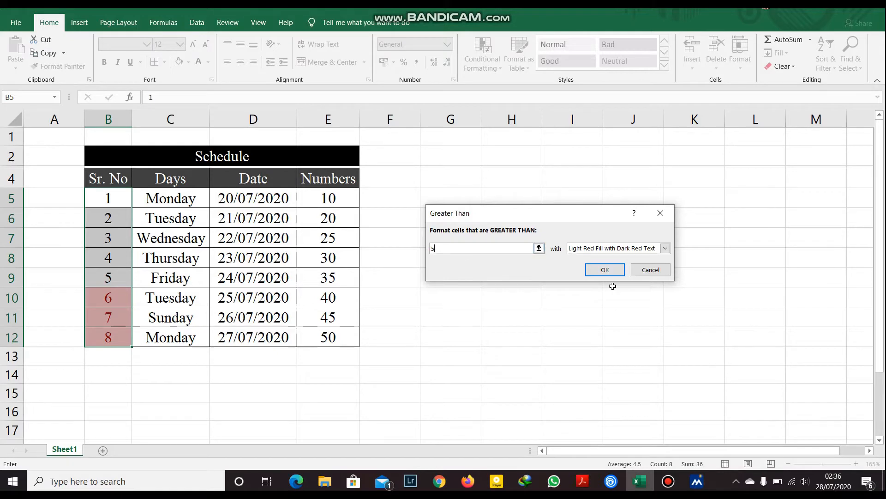
click(605, 270)
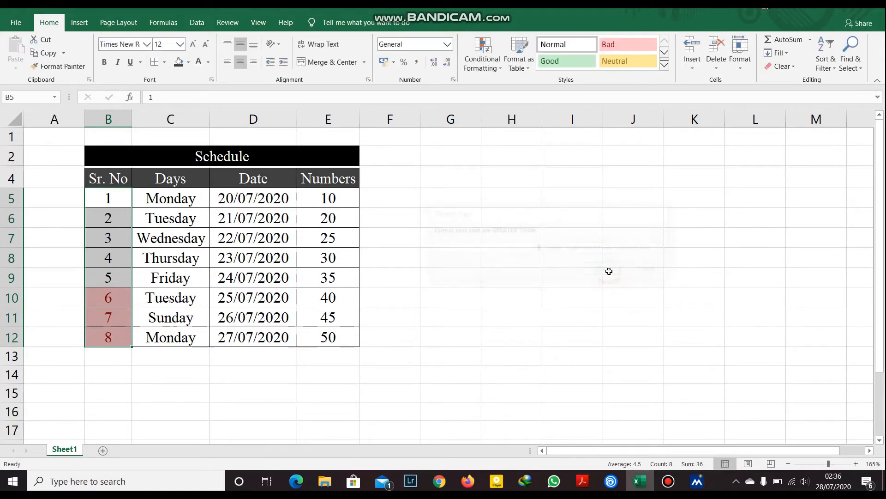
click(431, 309)
Change the serial number in cell B6 to 6 to test the highlighting rule
click(114, 221)
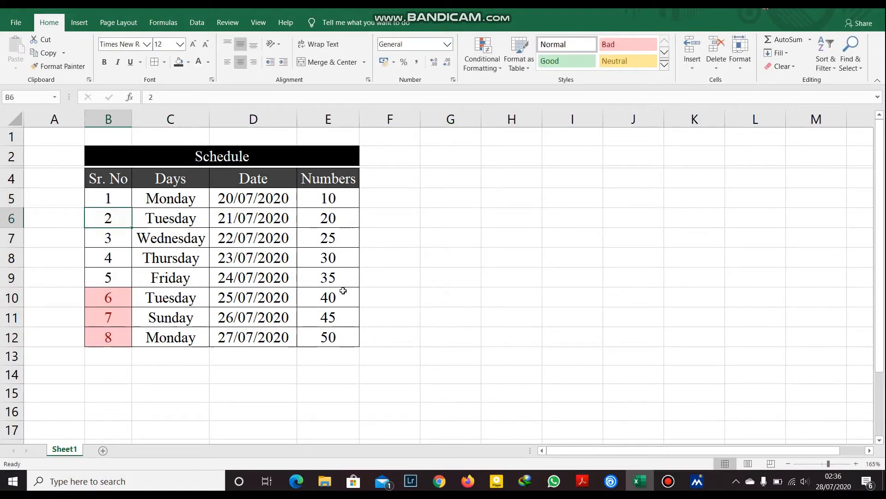
text(6)
key(Return)
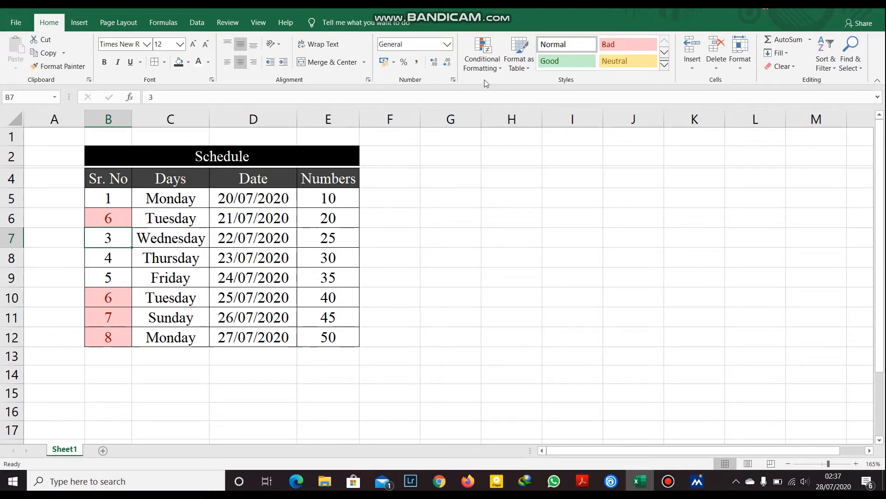
click(482, 62)
mouse_move(504, 89)
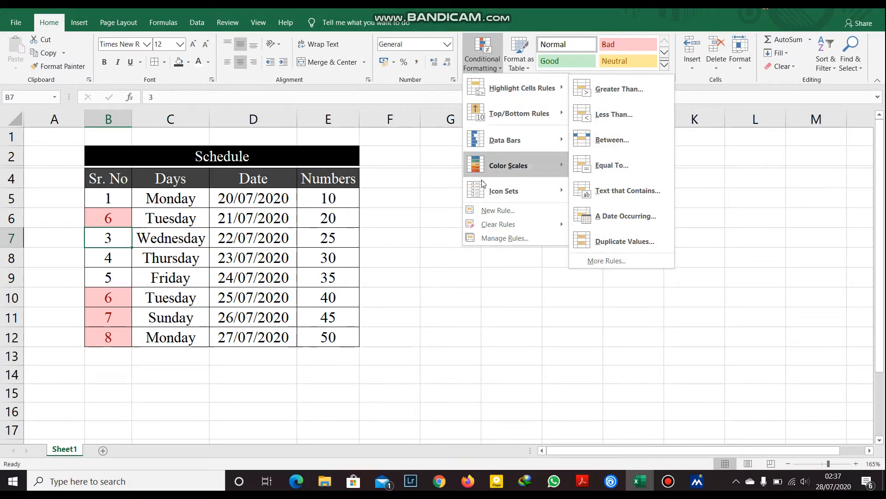
click(417, 185)
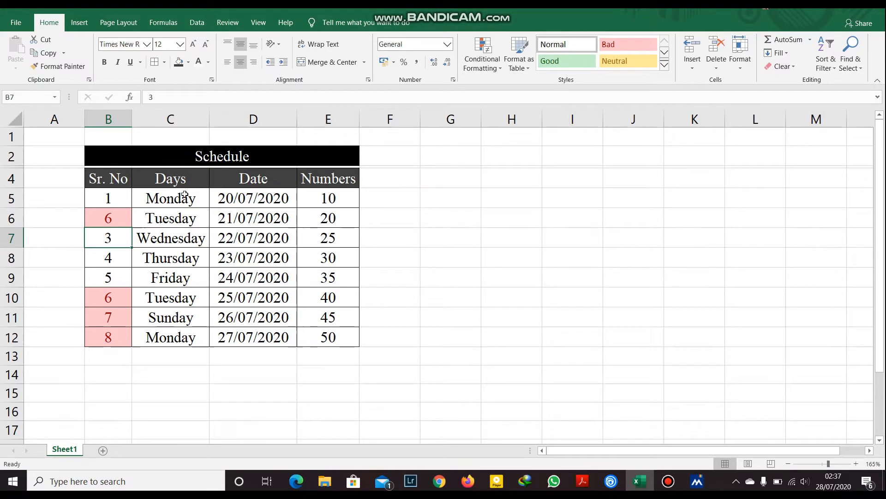
Preview a Text That Contains rule for "tuesda" on the Days cells C5:C12 and cancel it without applying
drag(184, 194, 184, 329)
click(483, 58)
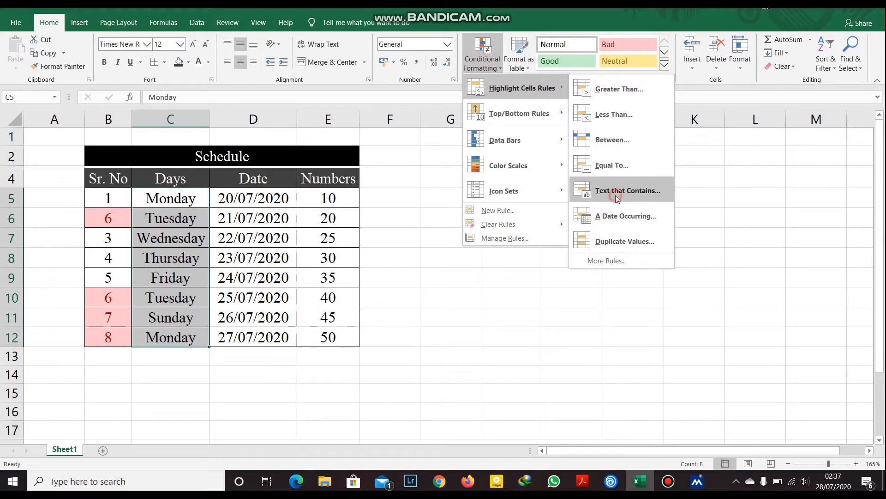
click(616, 195)
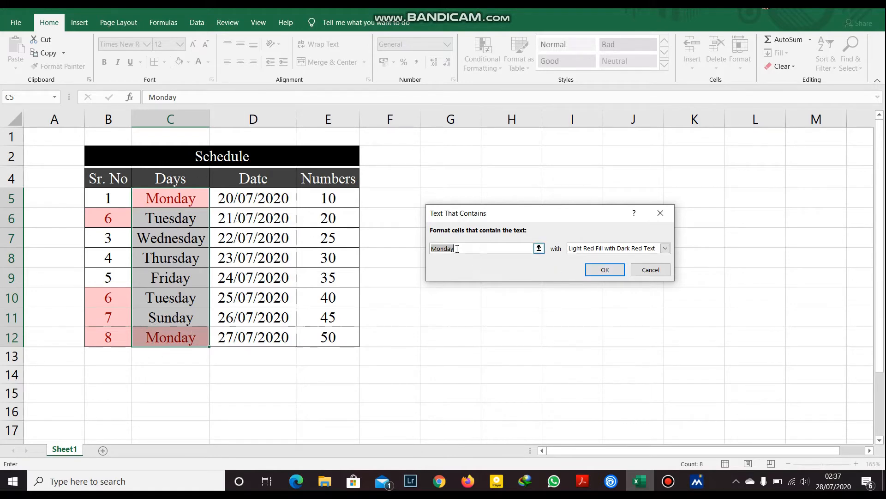
text(tuesda)
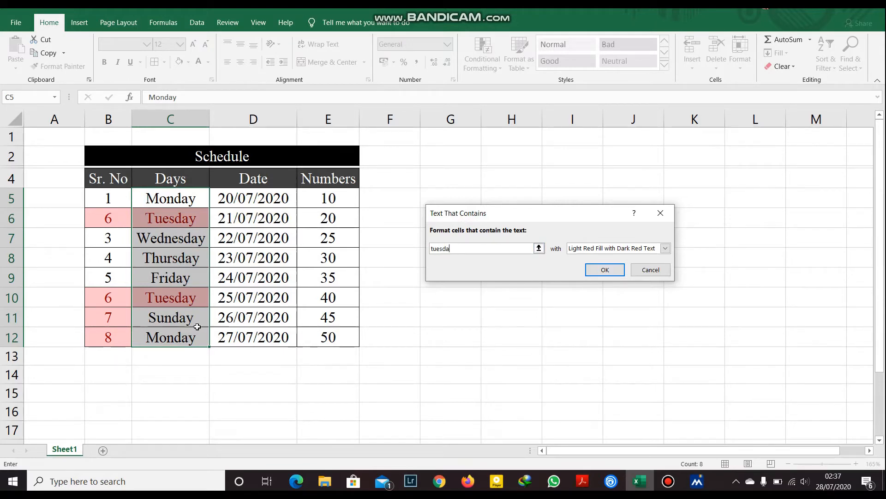
click(647, 269)
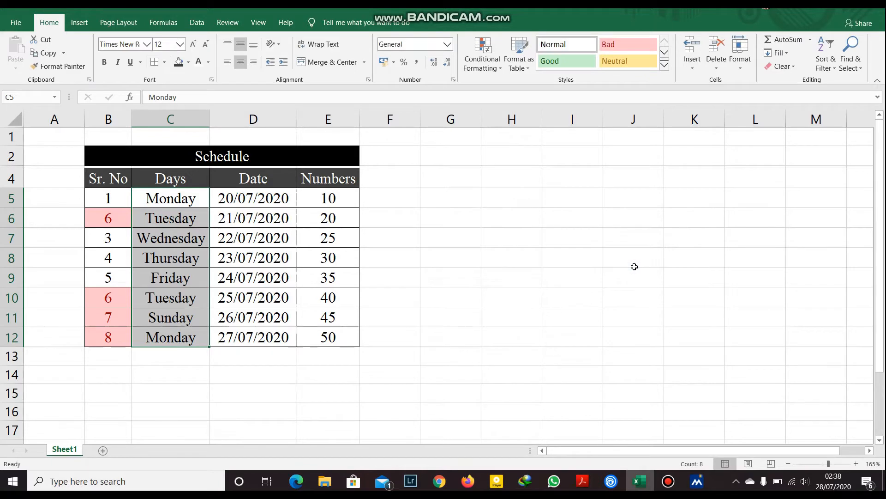
click(586, 259)
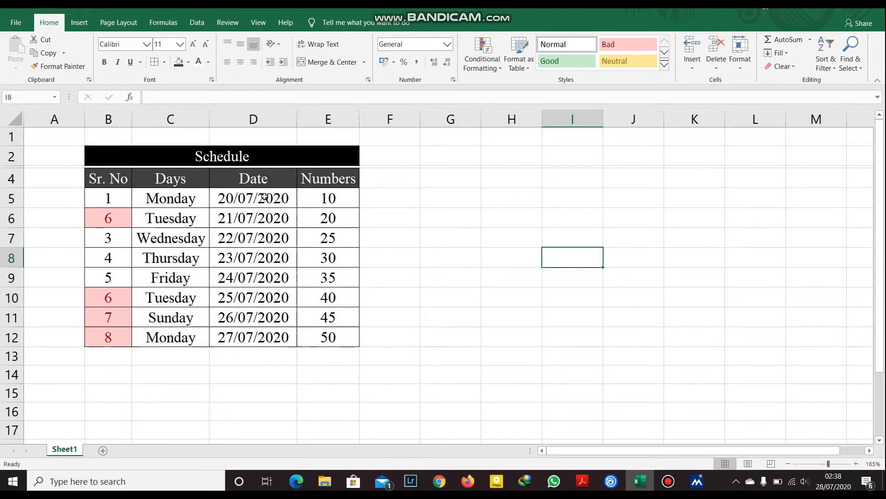
Preview A Date Occurring rules for Next week, This week and Last week on the dates in D5:D12, and cancel without applying
drag(264, 197, 264, 338)
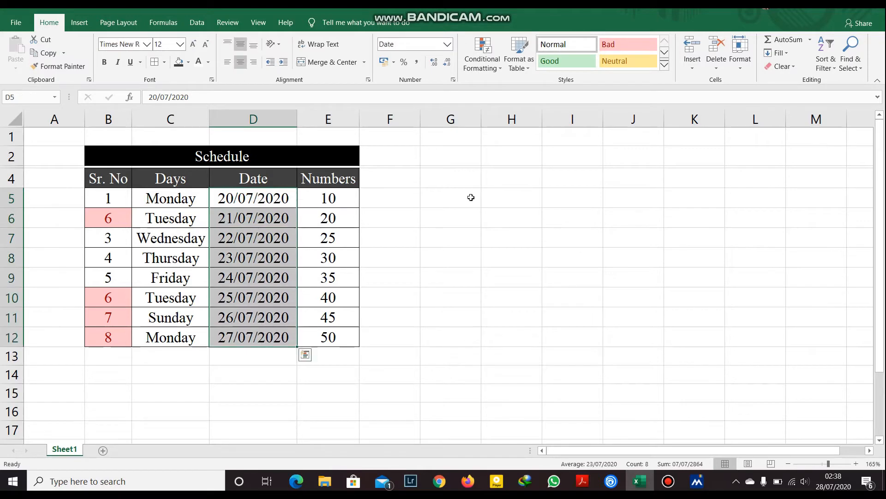
click(487, 54)
mouse_move(515, 88)
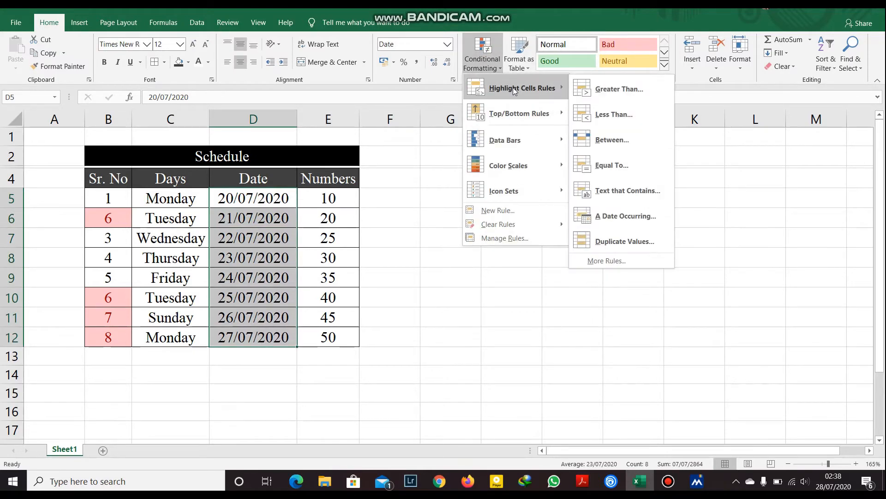
click(635, 210)
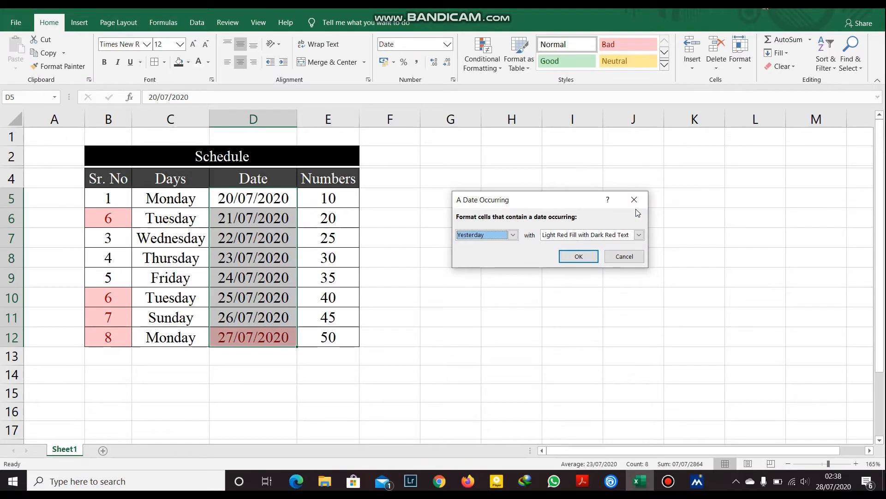
click(513, 235)
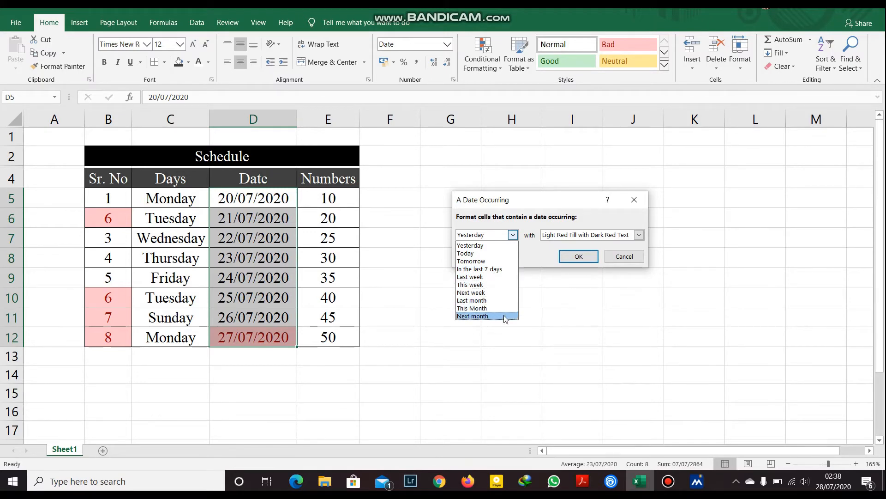
click(486, 293)
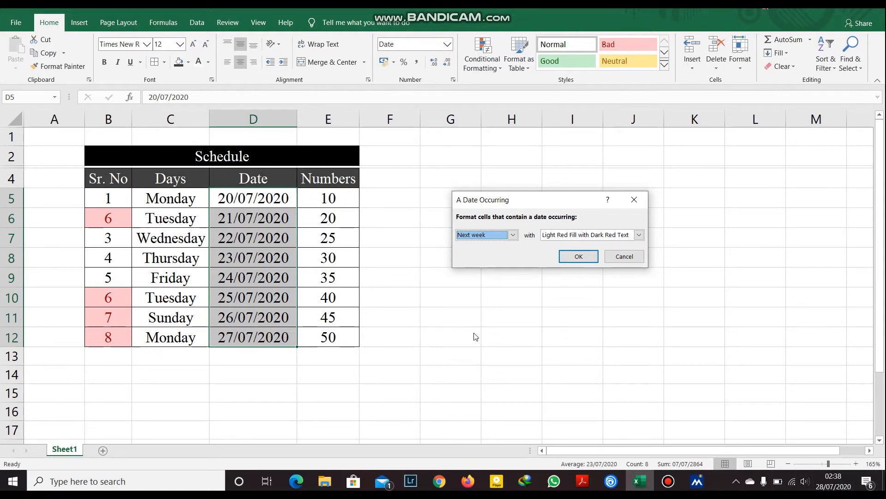
click(512, 235)
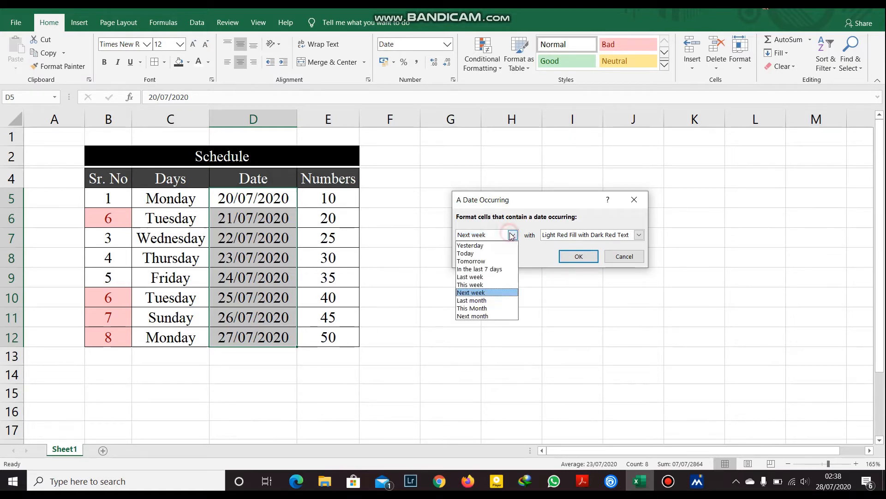
click(491, 284)
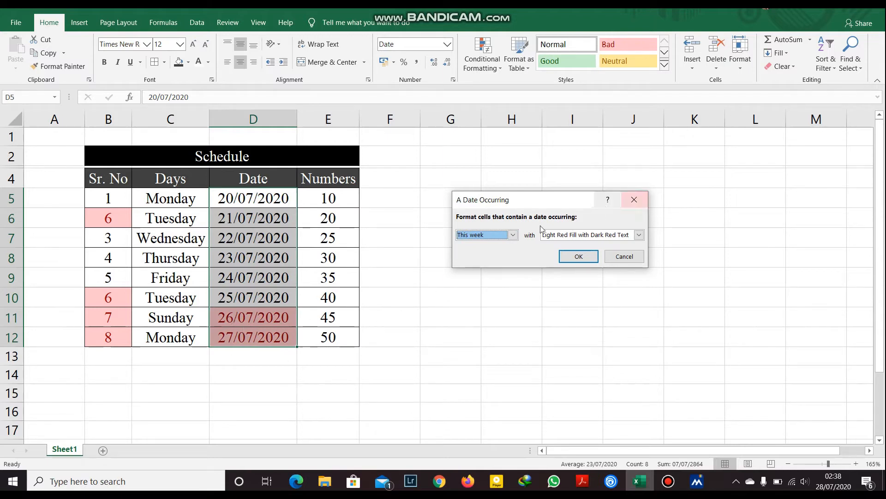
click(512, 235)
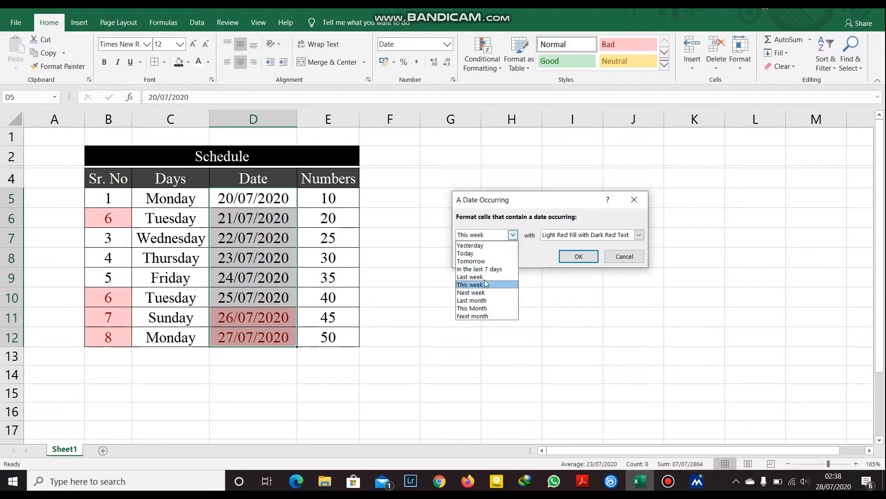
click(480, 276)
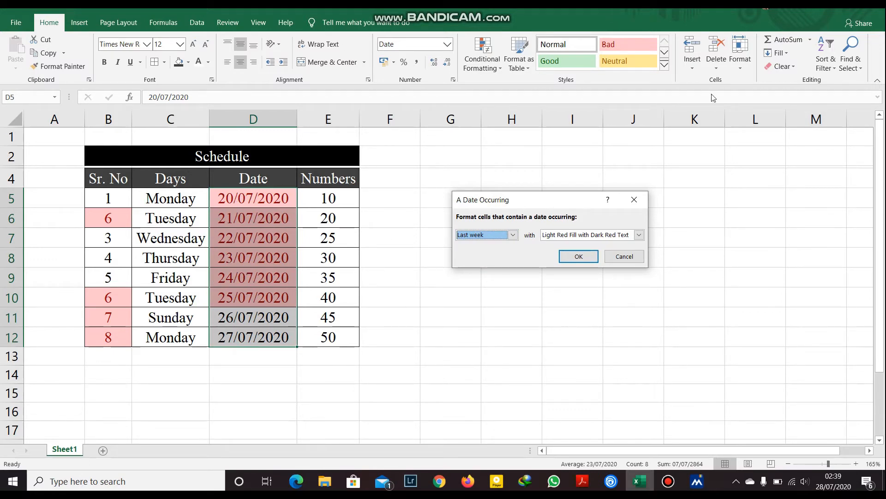
click(629, 257)
click(634, 273)
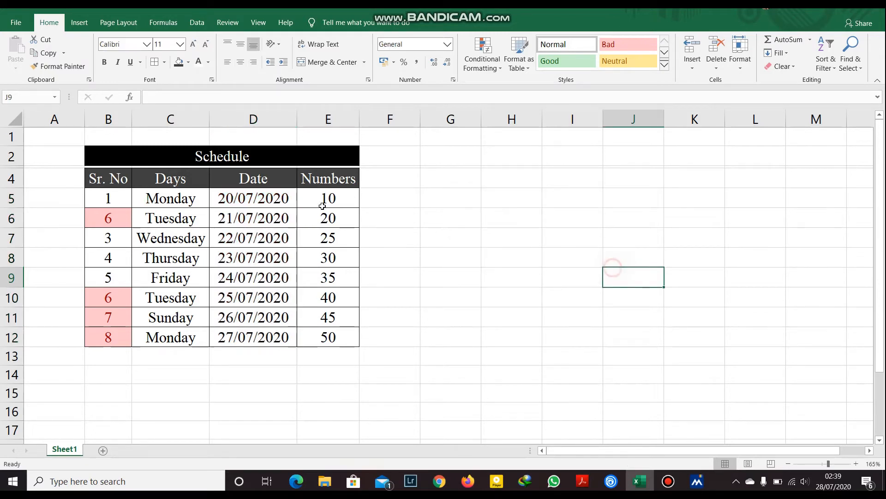
Apply a Duplicate Values rule to the Numbers cells E5:E12 with Light Red Fill with Dark Red Text
drag(325, 198, 338, 335)
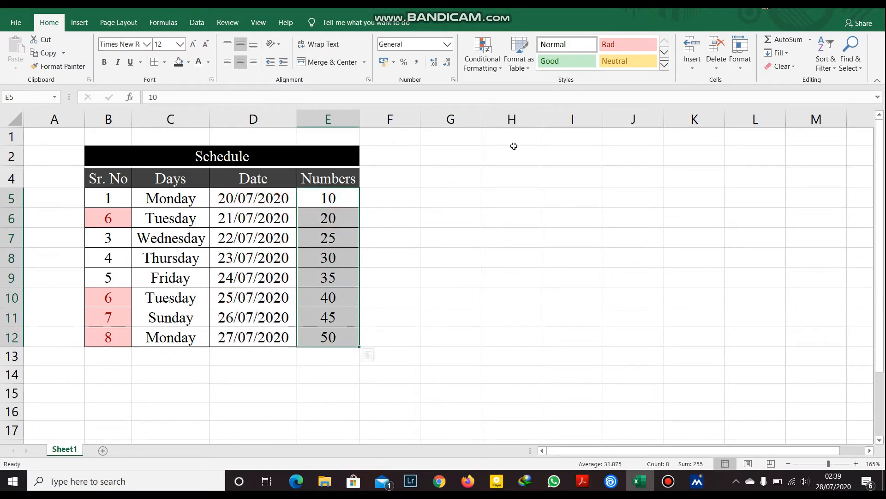
click(483, 56)
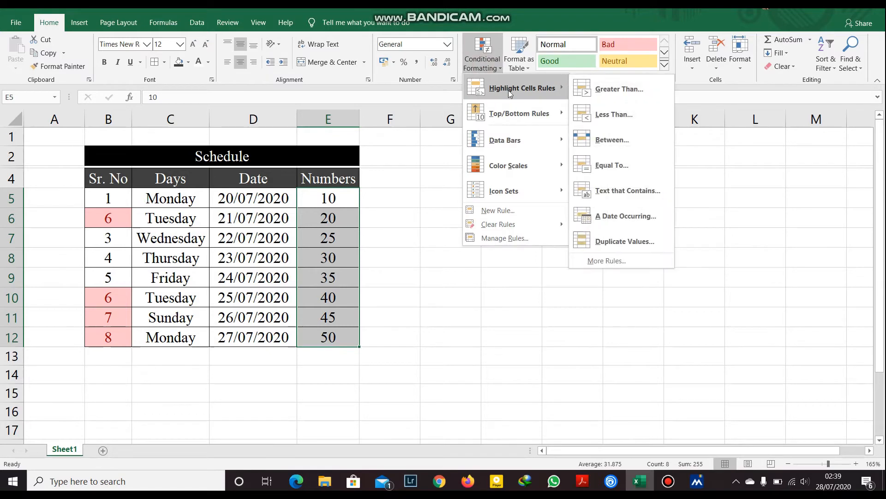
click(639, 238)
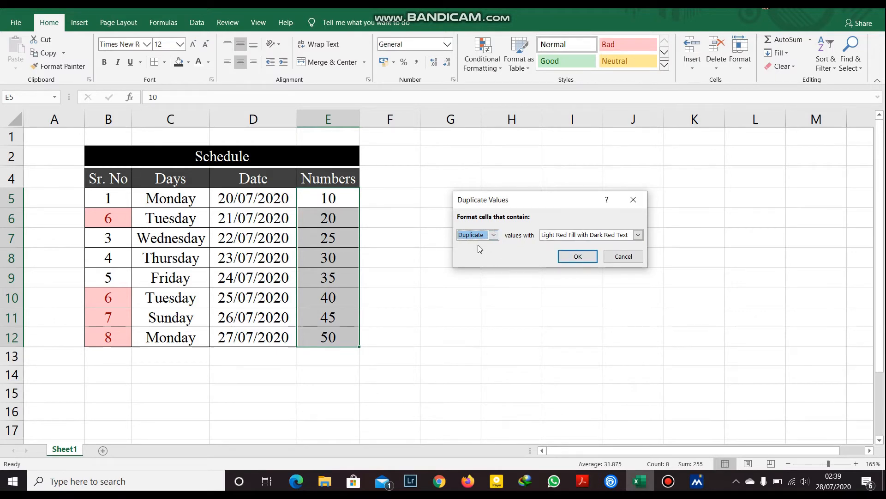
click(579, 261)
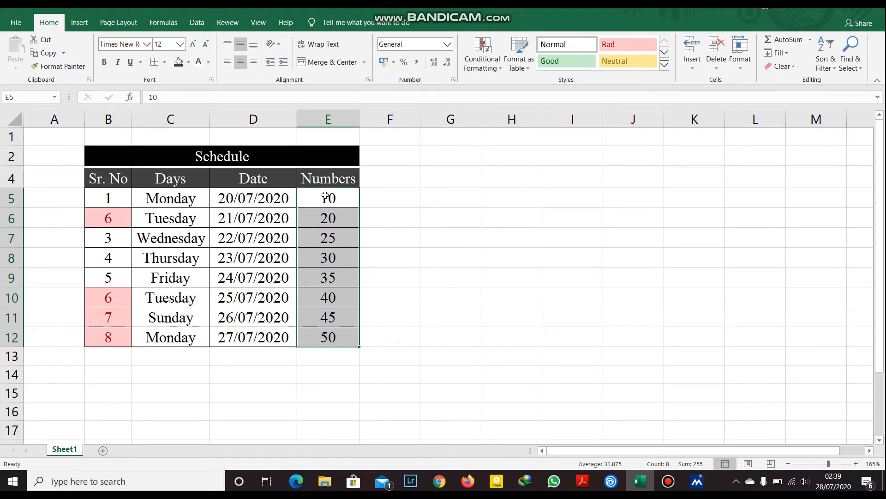
click(335, 240)
click(338, 256)
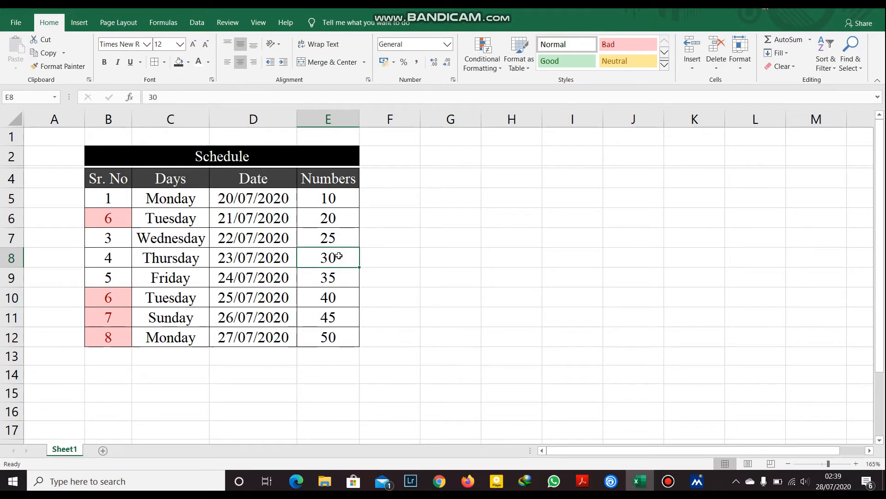
Change the number in cell E8 to 10 to test the duplicate values rule
text(10)
key(Return)
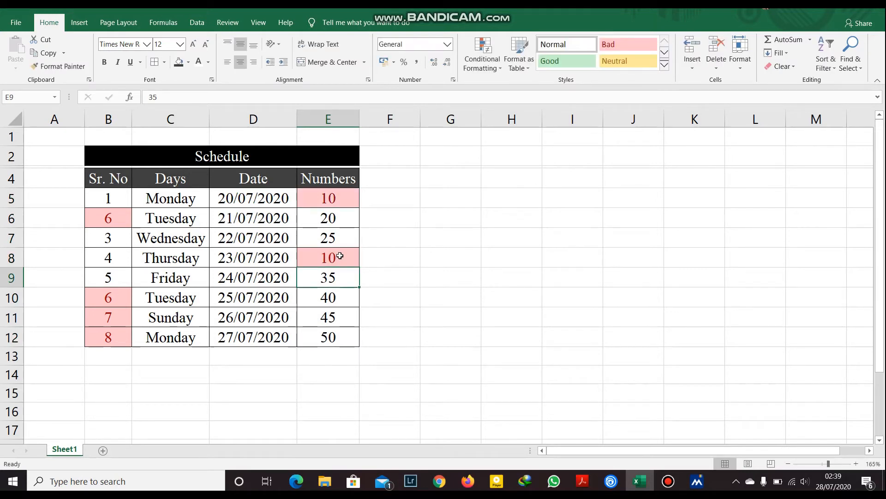
drag(327, 204, 346, 336)
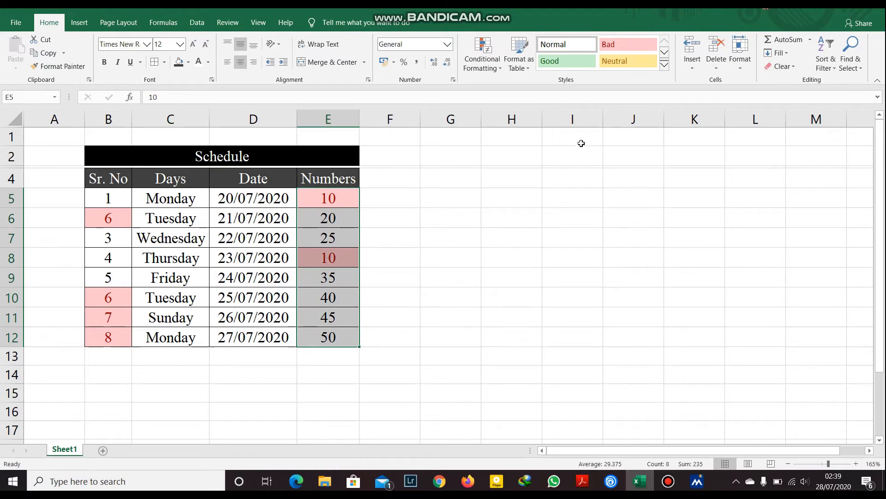
click(492, 72)
mouse_move(527, 87)
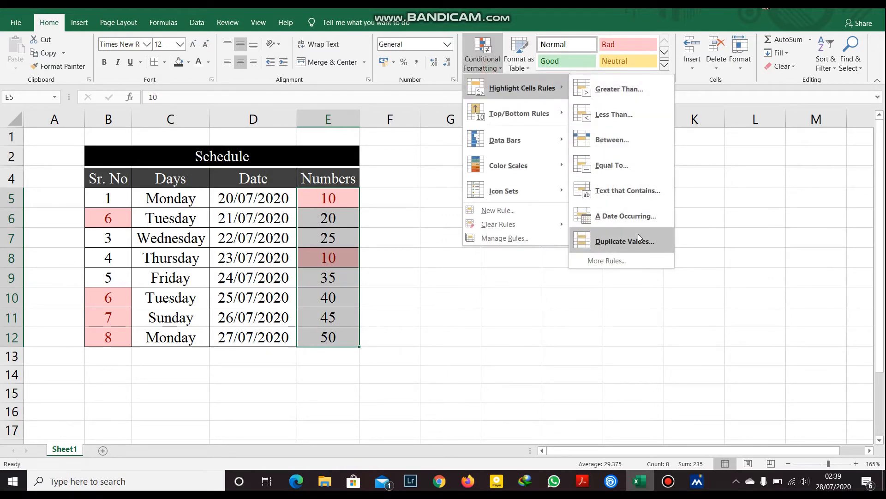
click(119, 202)
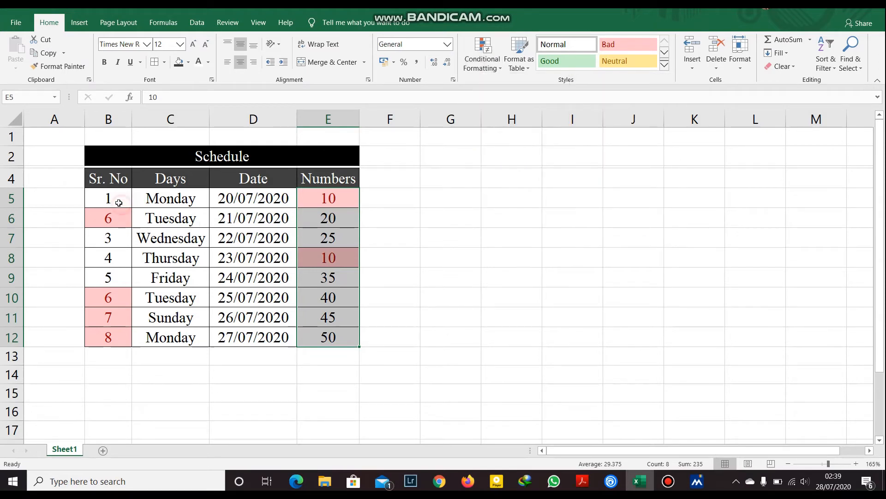
Examine the preset formats and Custom Format options of a Greater Than rule for serial numbers B5:B12, and cancel without applying
drag(118, 202, 117, 333)
click(492, 70)
mouse_move(522, 88)
click(602, 89)
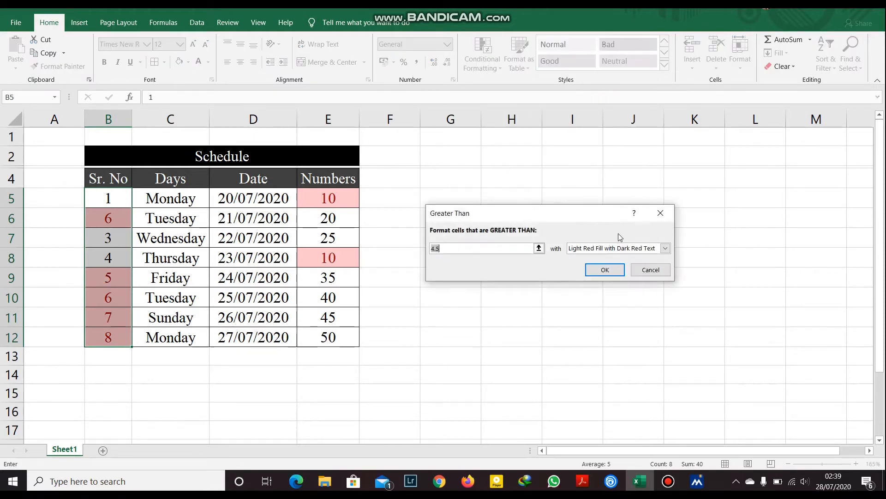
click(596, 248)
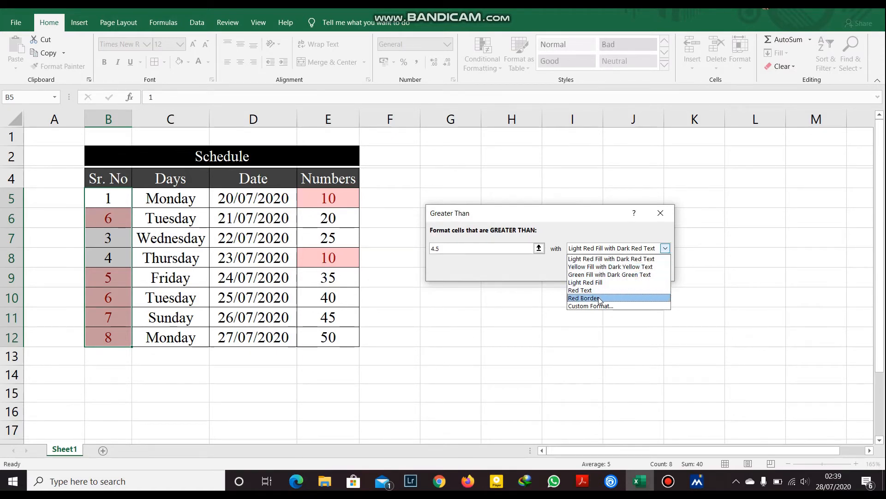
click(622, 307)
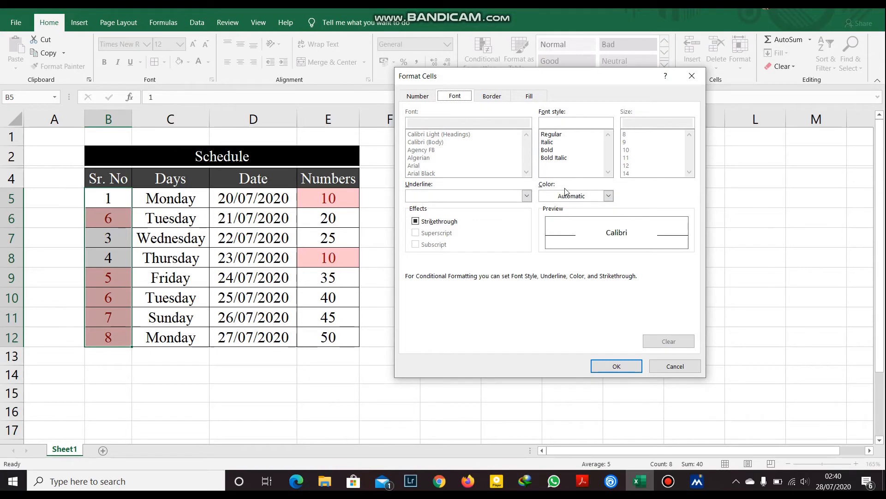
click(669, 366)
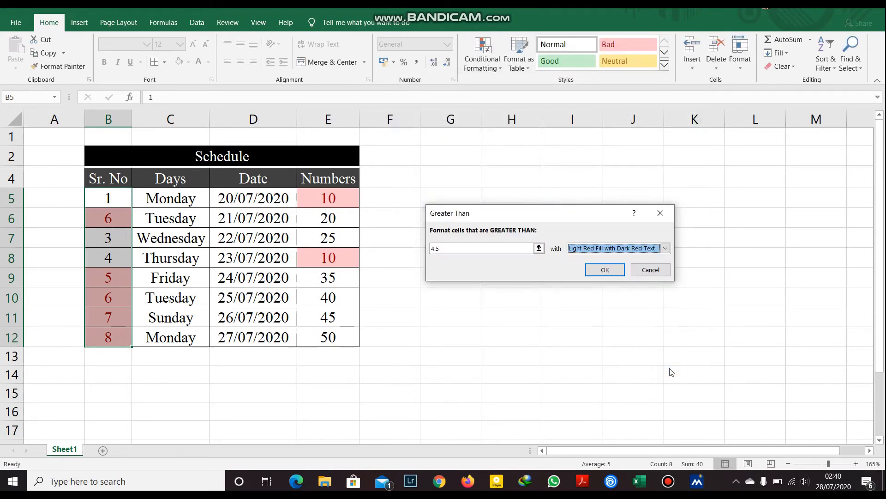
click(648, 270)
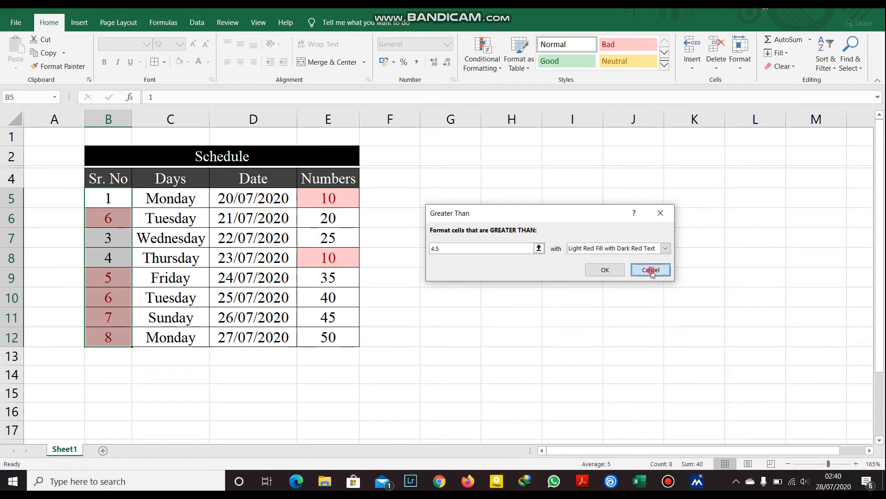
click(485, 60)
mouse_move(526, 89)
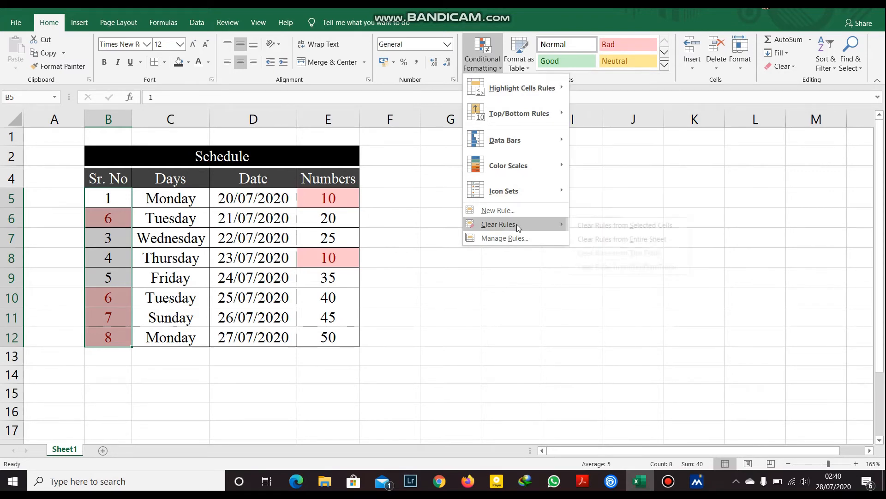
mouse_move(523, 225)
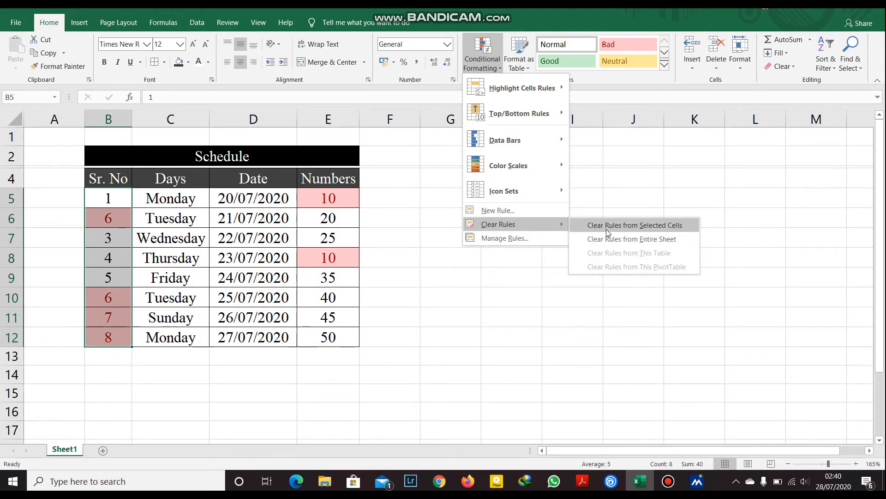
click(657, 243)
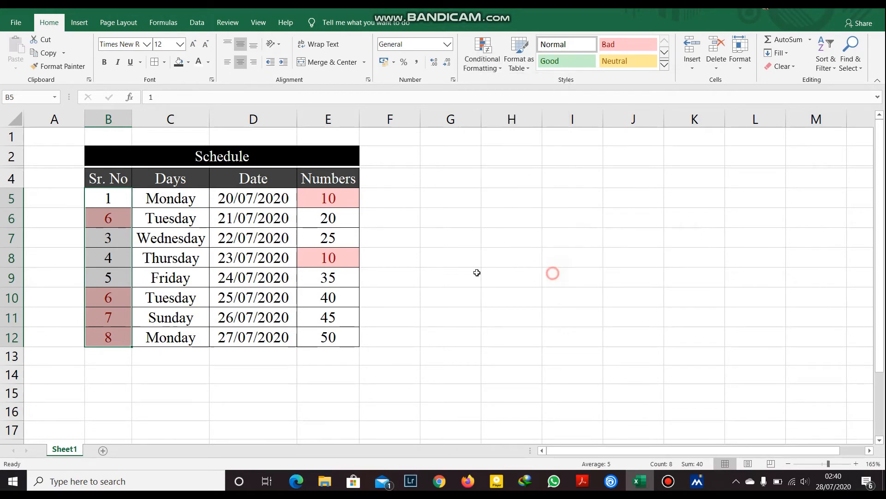
click(640, 257)
Clear the conditional formatting rules from the entire sheet
drag(108, 198, 333, 336)
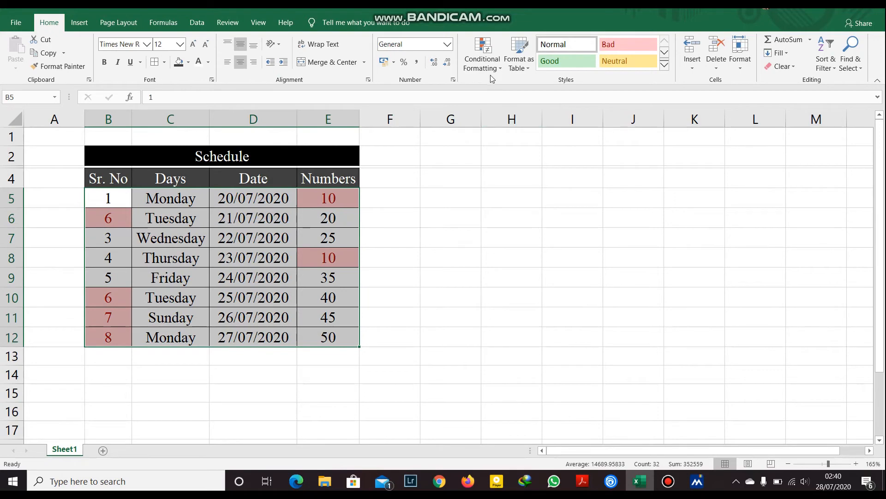
click(482, 58)
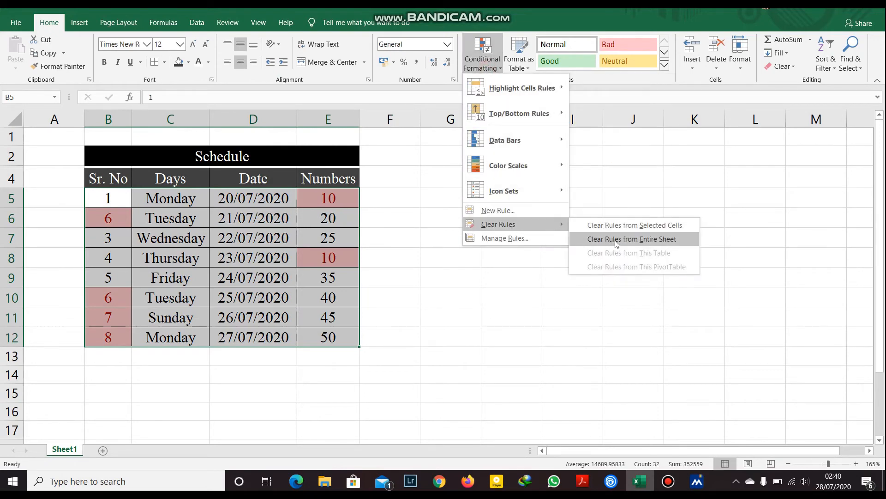
click(631, 239)
click(543, 230)
drag(504, 218, 239, 383)
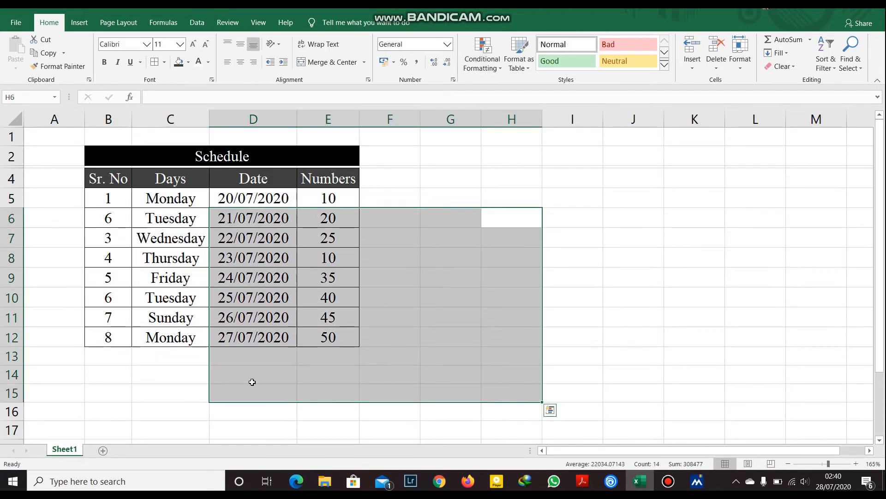
click(500, 223)
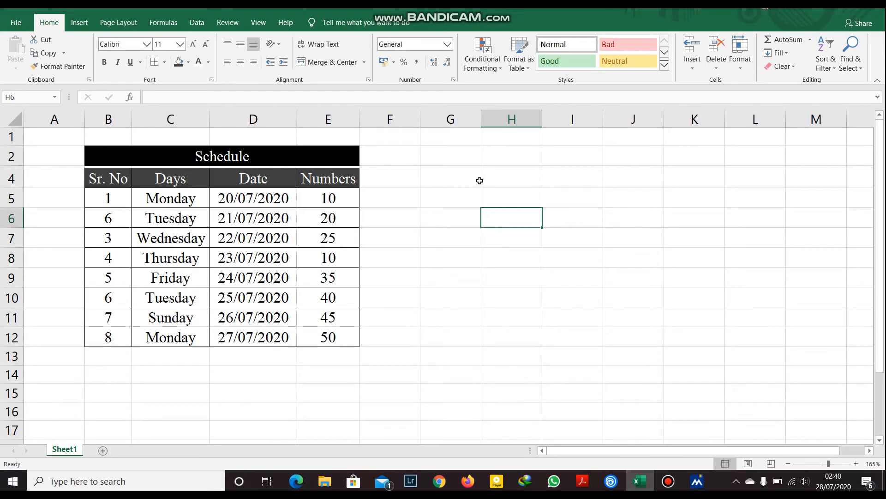
Preview a Top 10 Items rule limited to the top 1 value on the Numbers cells E5:E12, and cancel without applying
click(487, 69)
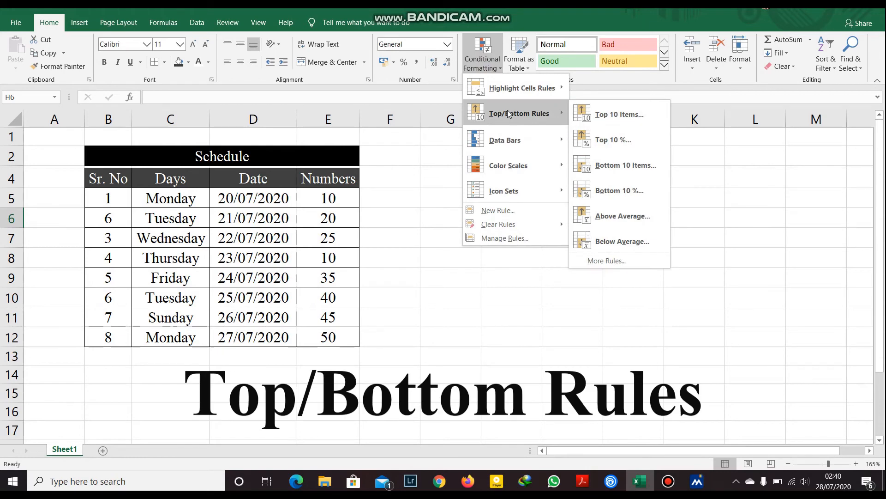
click(447, 210)
drag(328, 198, 328, 337)
click(490, 71)
mouse_move(554, 114)
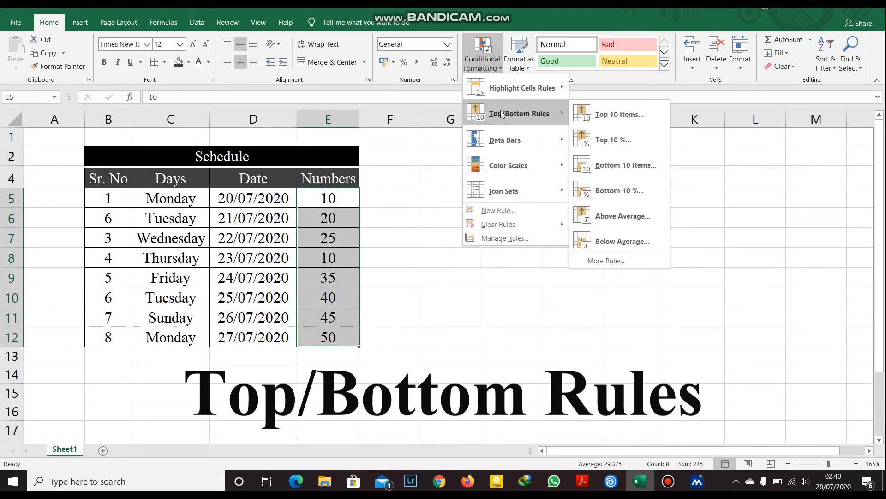
click(630, 114)
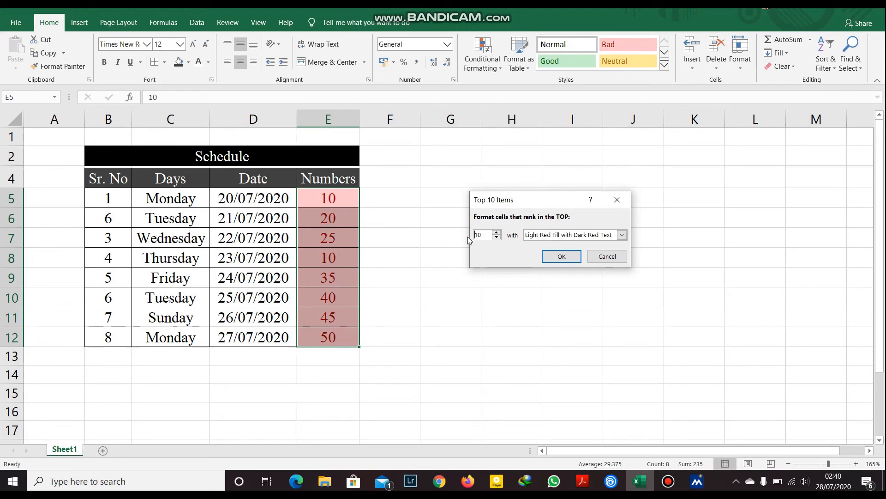
double_click(484, 233)
key(BackSpace)
text(1)
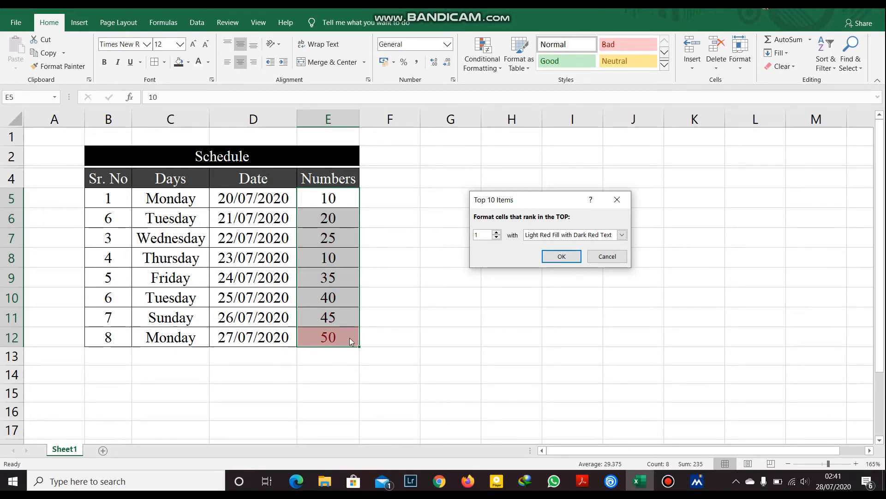
click(610, 256)
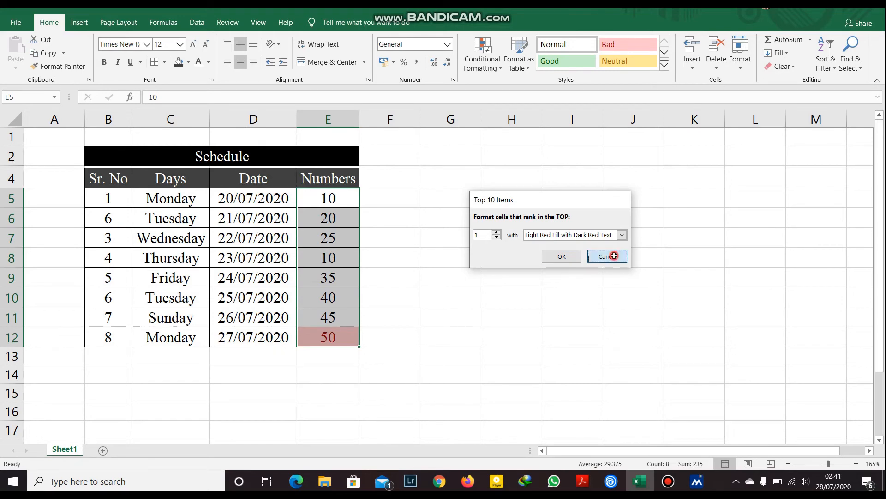
Preview a Bottom 10 Items rule limited to the bottom 1 value on the Numbers cells E5:E12, and cancel without applying
click(482, 54)
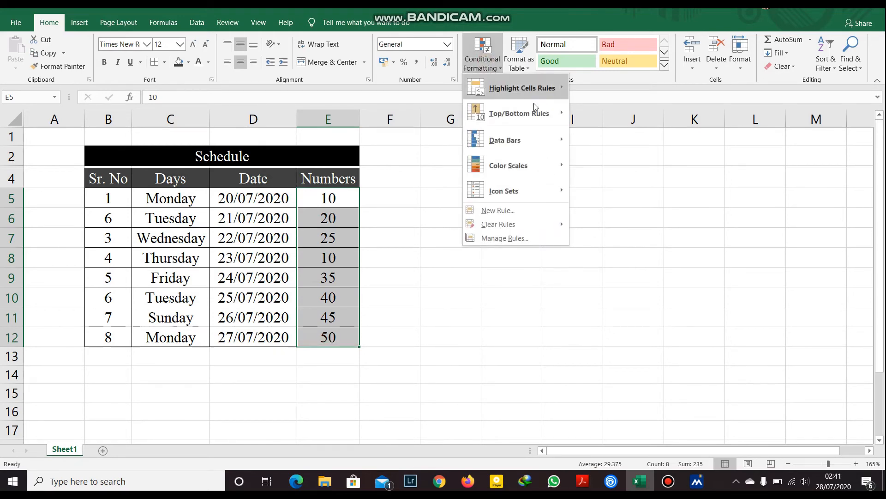
mouse_move(531, 113)
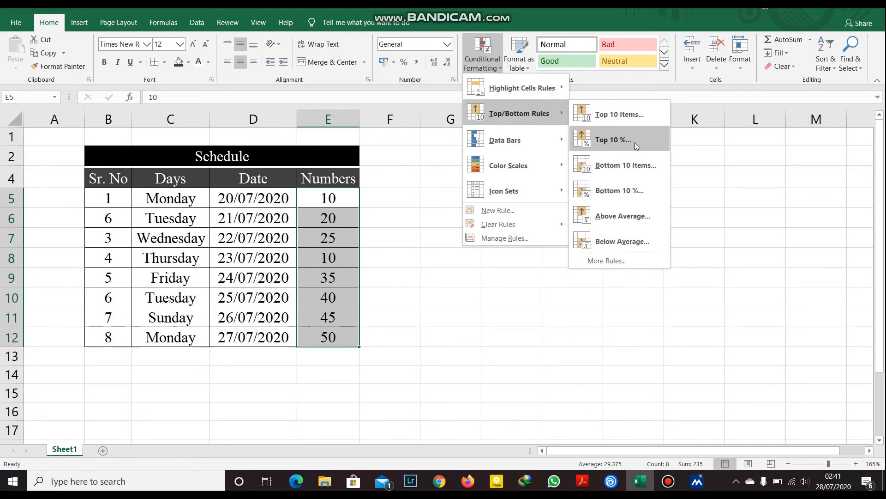
click(655, 171)
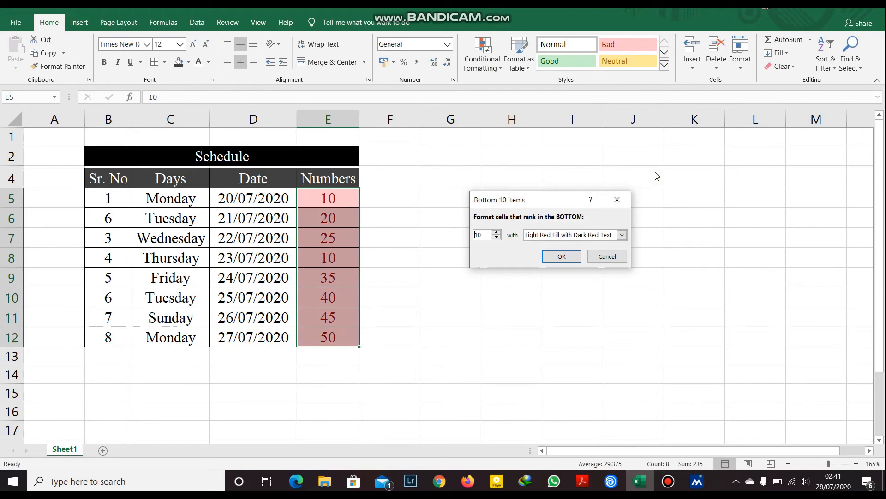
click(489, 236)
key(BackSpace)
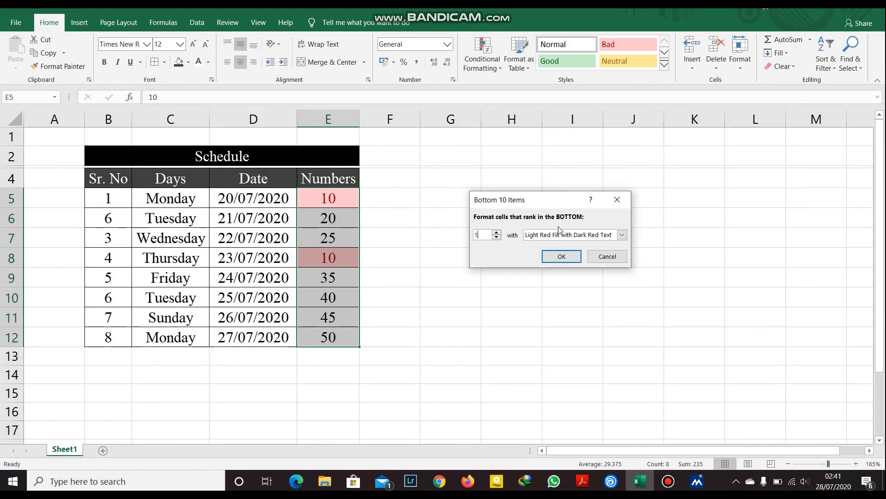
click(617, 257)
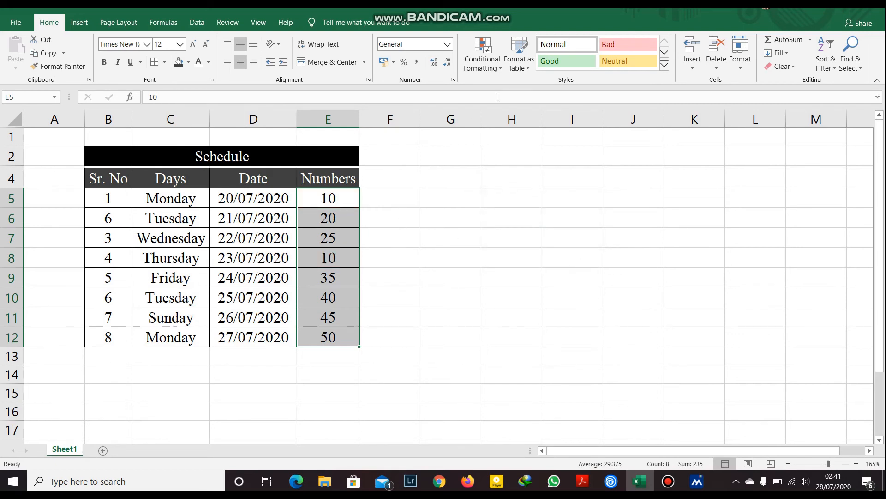
Preview an Above Average rule with Light Red Fill with Dark Red Text on the Numbers cells E5:E12, and cancel without applying
click(482, 53)
mouse_move(504, 113)
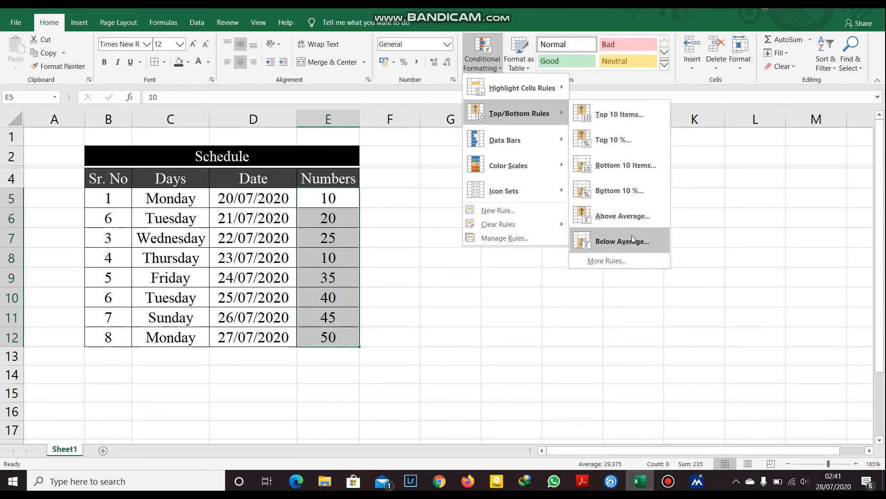
click(633, 222)
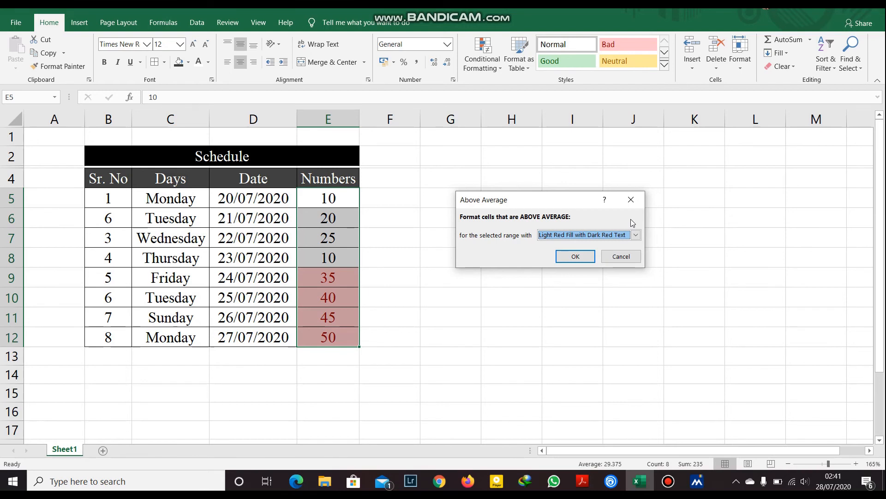
click(621, 256)
click(514, 258)
drag(345, 194, 344, 339)
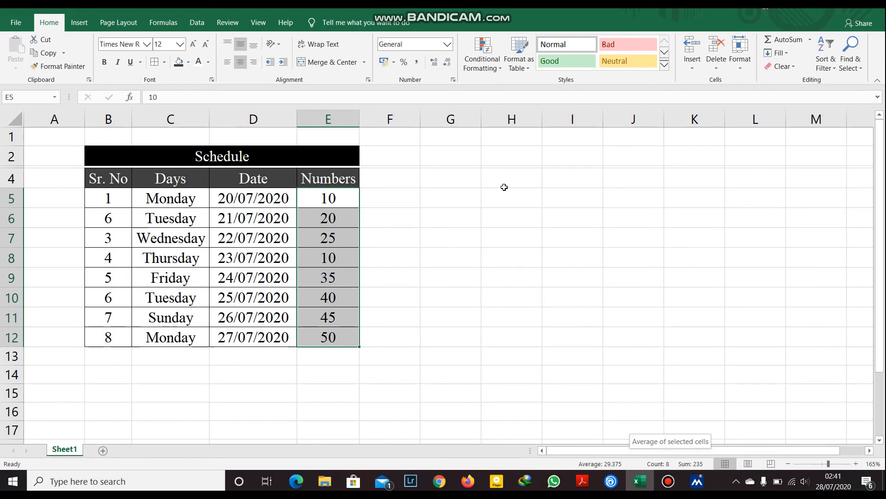
click(482, 55)
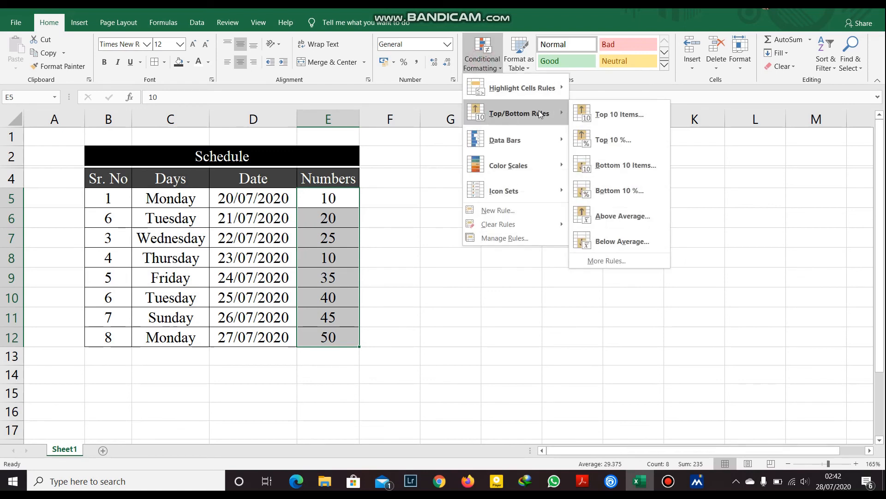
click(621, 215)
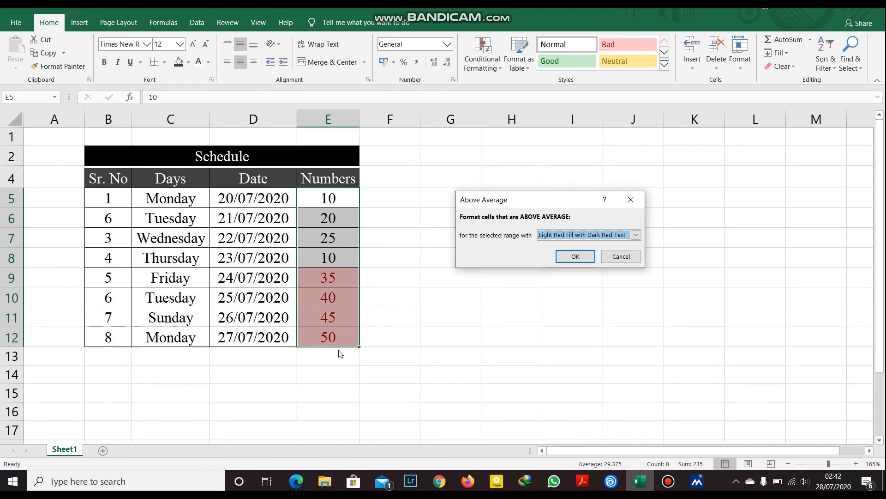
click(618, 256)
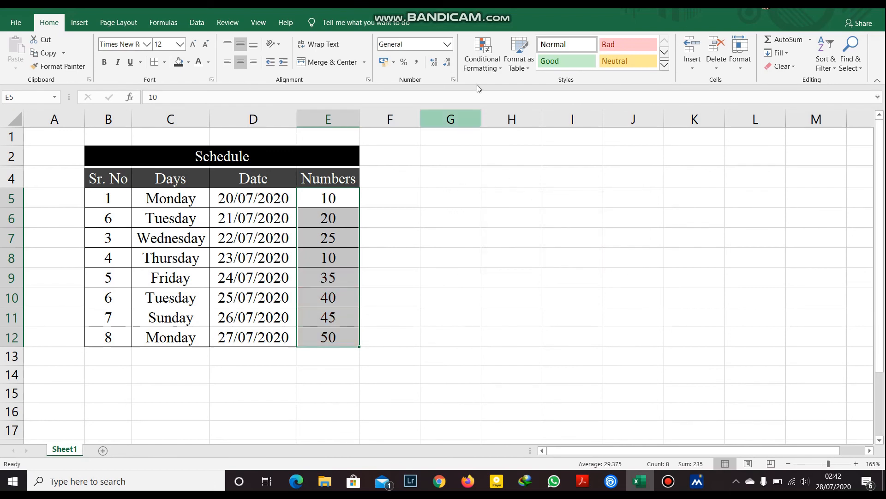
Preview a Below Average rule with Light Red Fill with Dark Red Text on the Numbers cells E5:E12, and cancel without applying
click(480, 67)
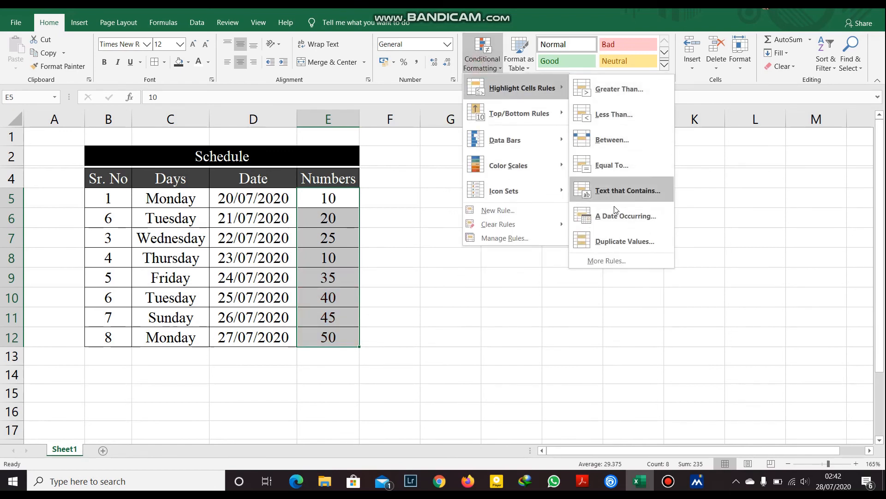
mouse_move(537, 113)
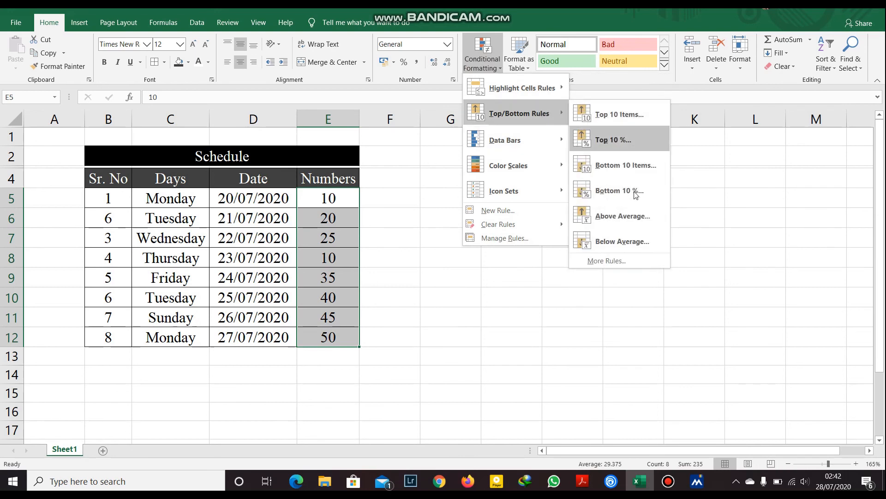
click(634, 235)
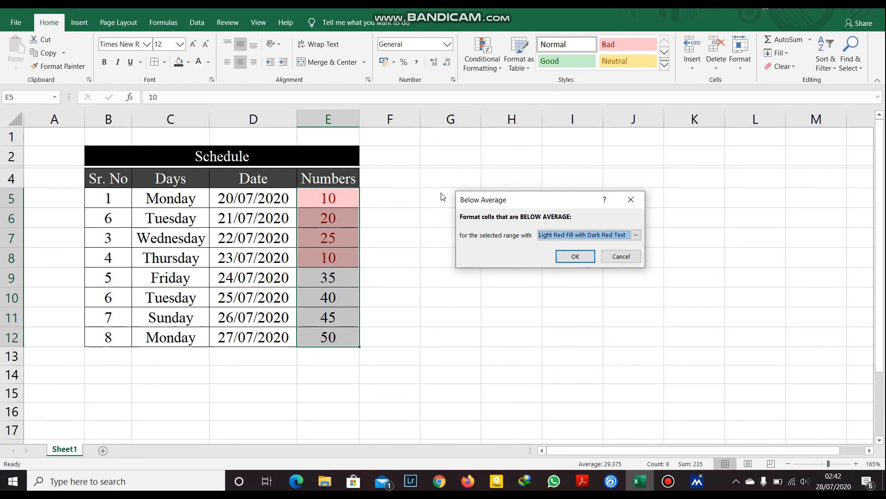
click(632, 261)
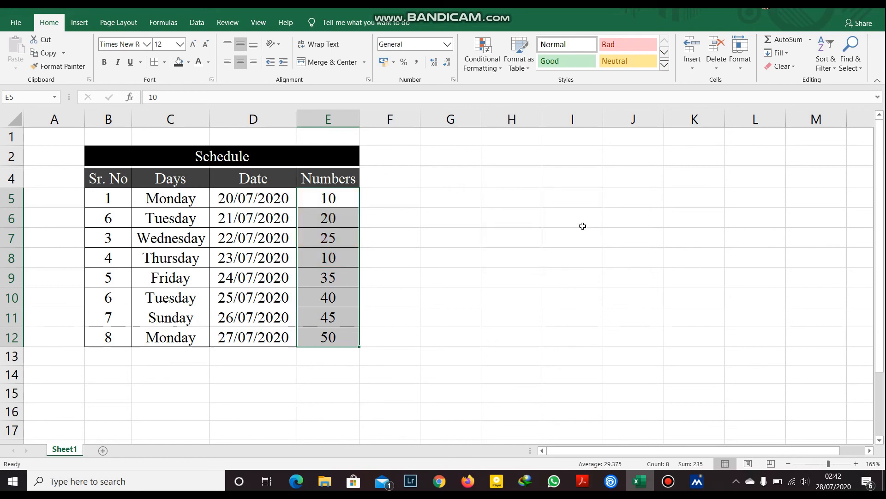
click(474, 68)
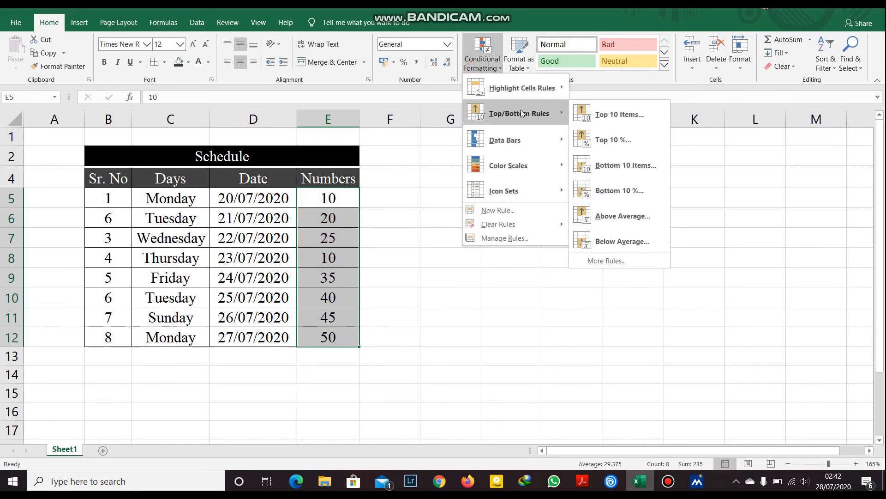
mouse_move(526, 225)
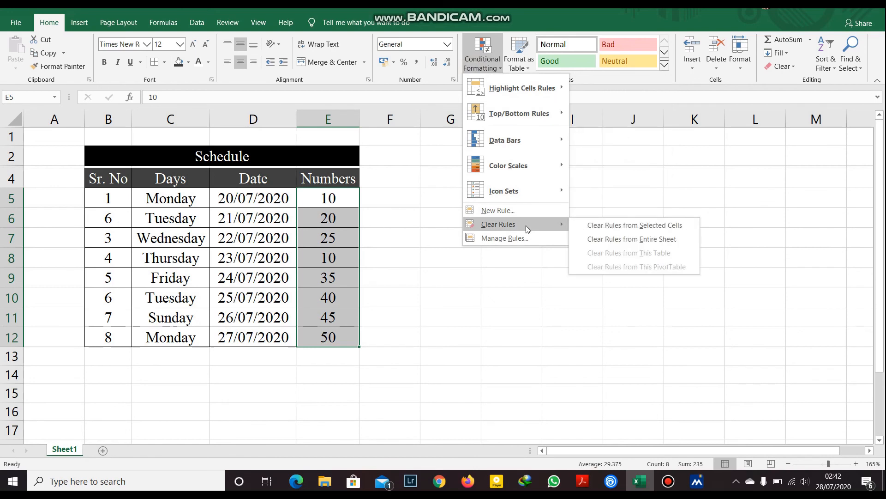
click(486, 261)
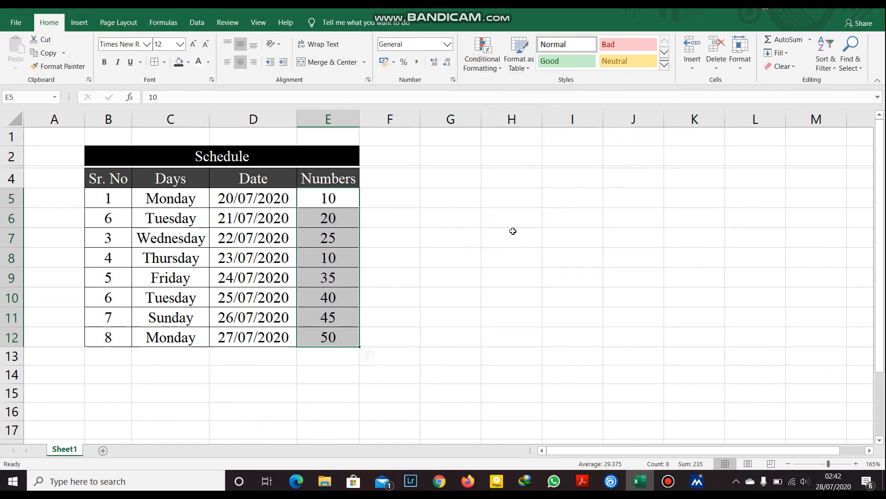